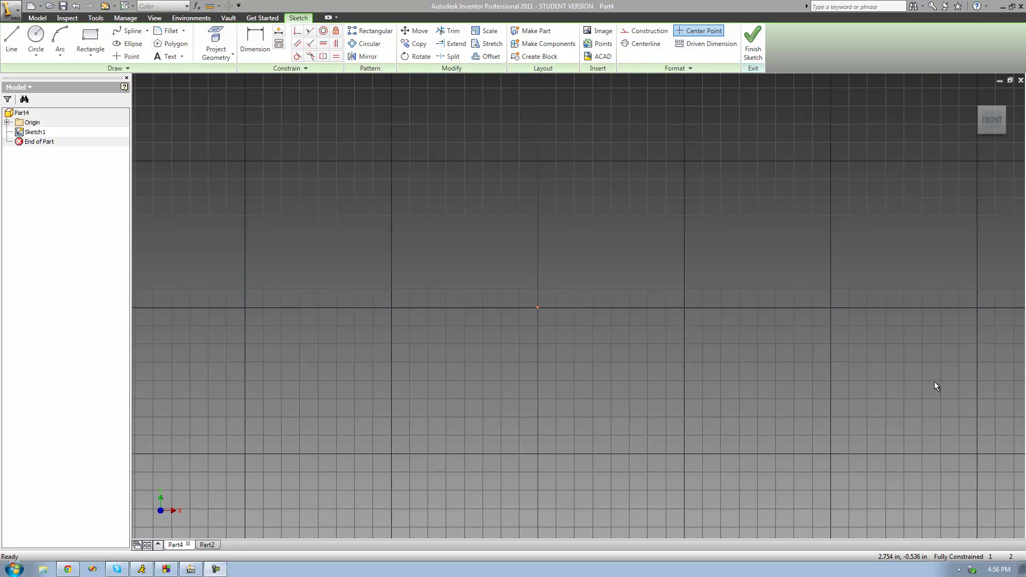
Draw a 10 in vertical line left of the origin as the coil axis
left_click(12, 41)
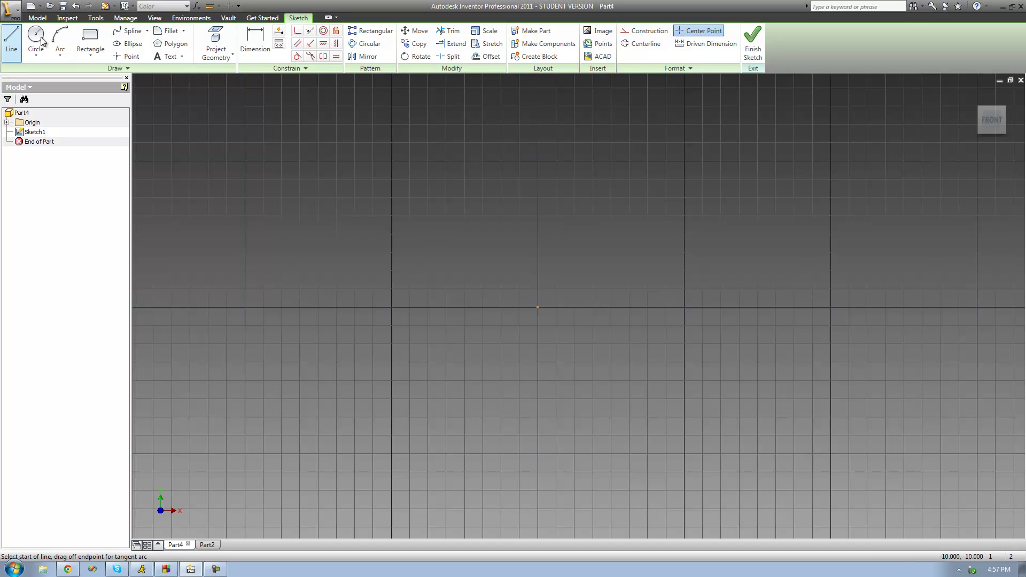
left_click(434, 417)
left_click(434, 157)
right_click(486, 191)
left_click(501, 195)
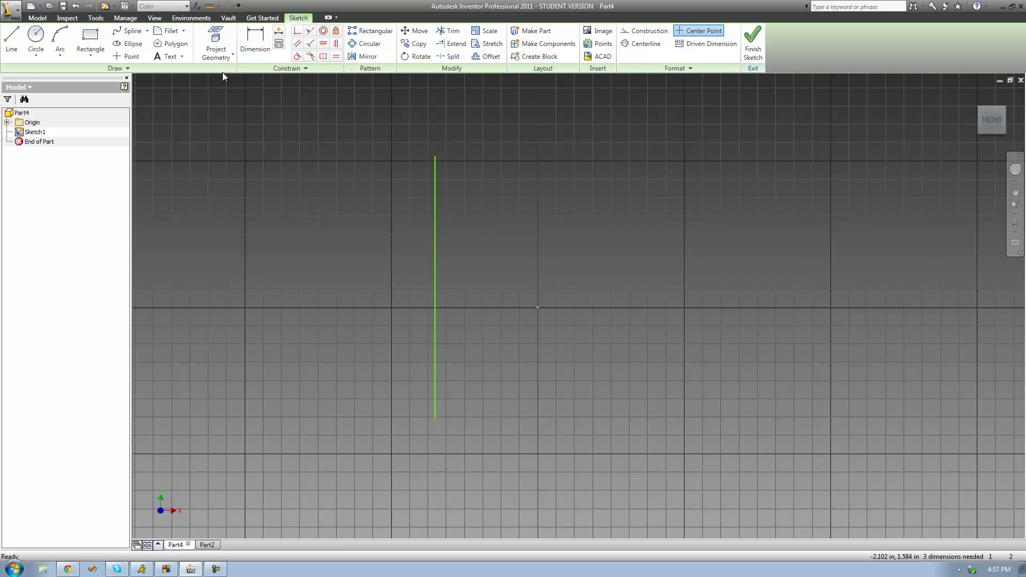
Draw a small 6-sided polygon below-right of the origin and finish Sketch1
left_click(169, 47)
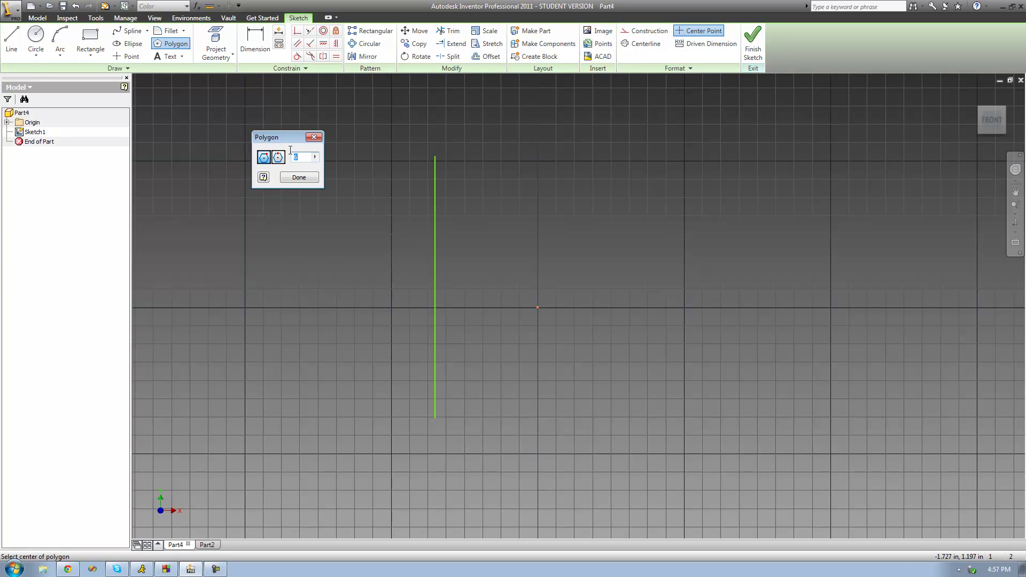
type("6")
left_click(579, 378)
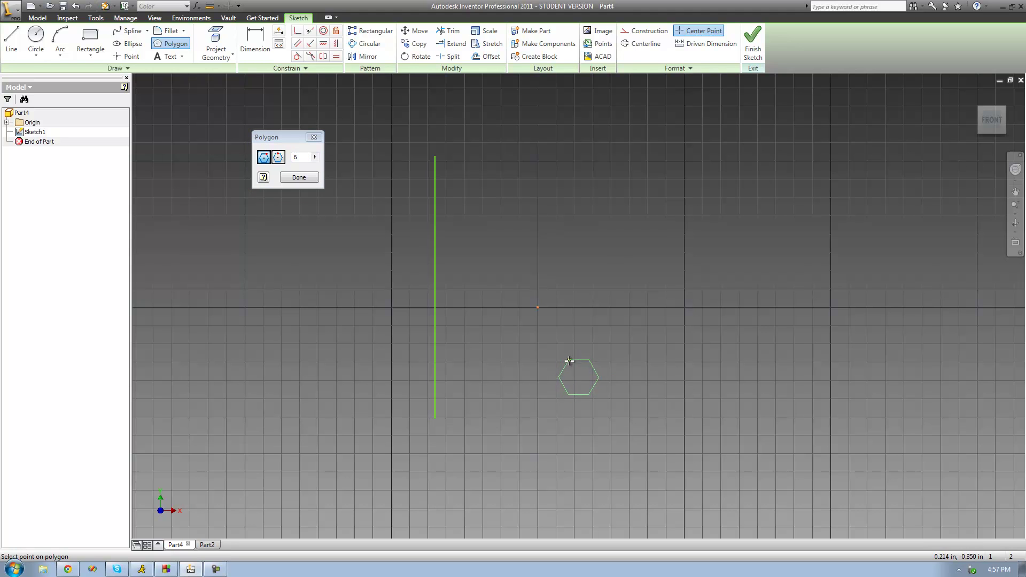
left_click(571, 363)
right_click(573, 342)
left_click(598, 348)
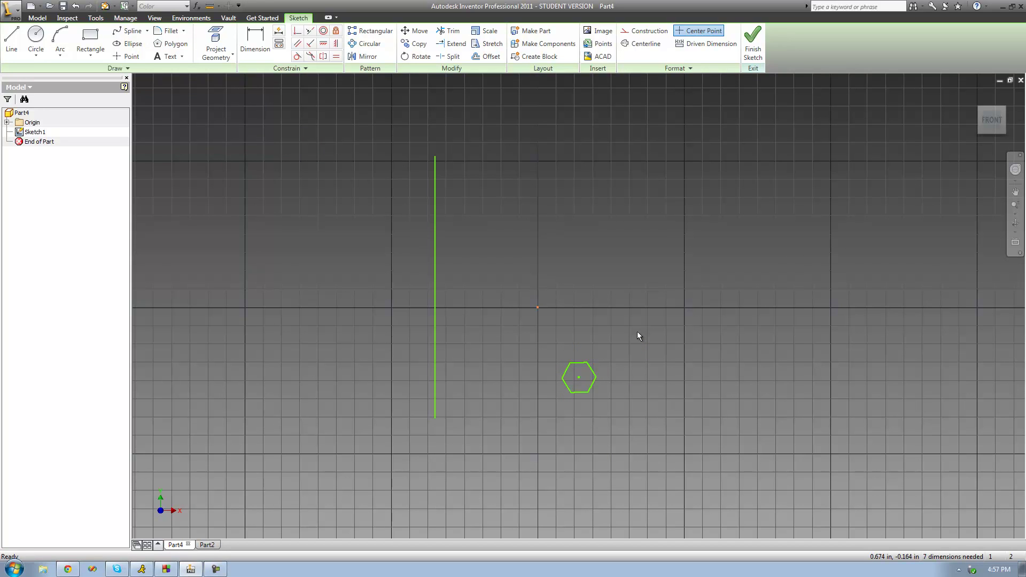
left_click(744, 46)
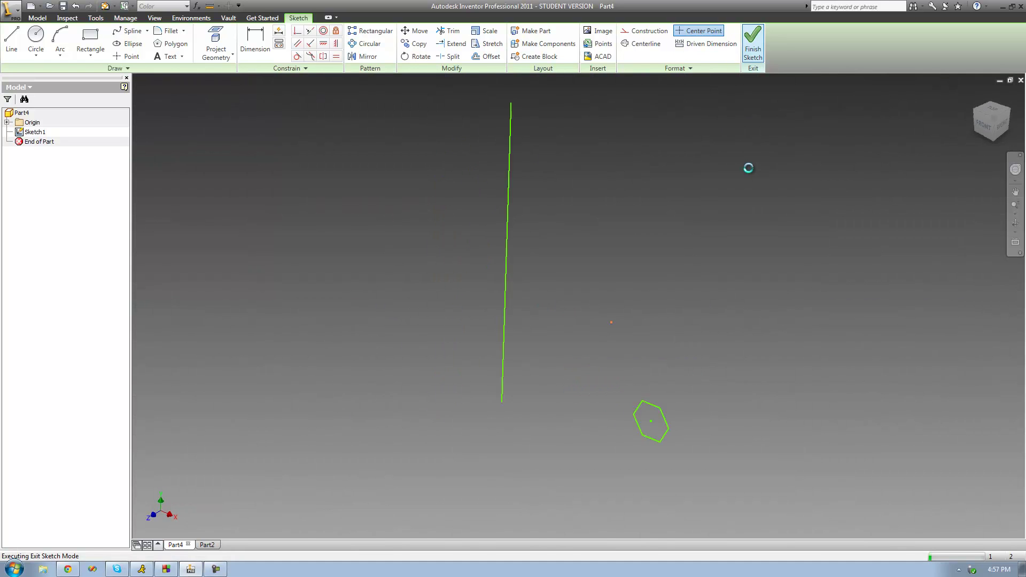
Start a coil on the hexagon profile using the vertical line as its axis
left_click(143, 30)
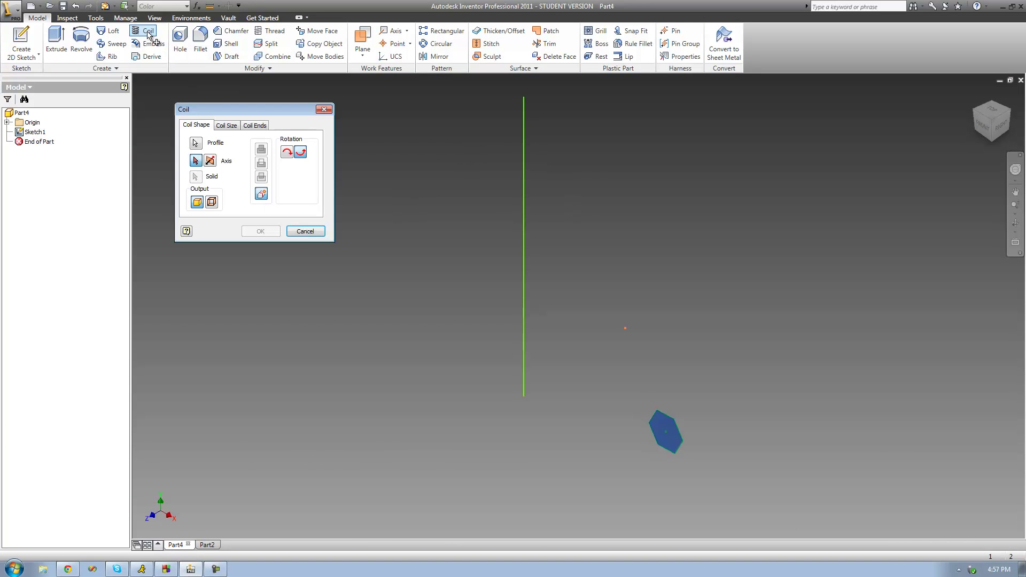
left_click_drag(240, 114, 242, 117)
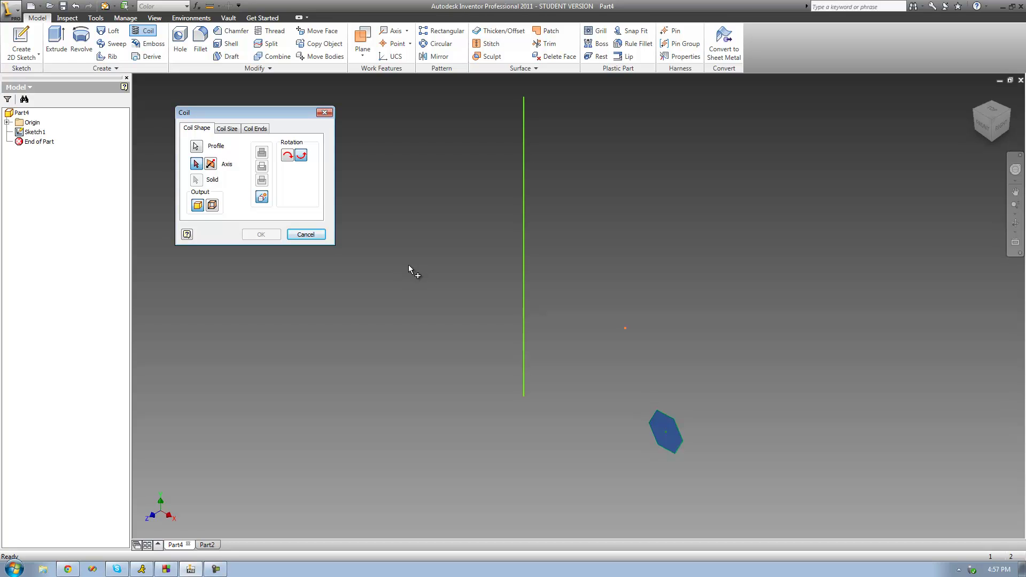
left_click(524, 206)
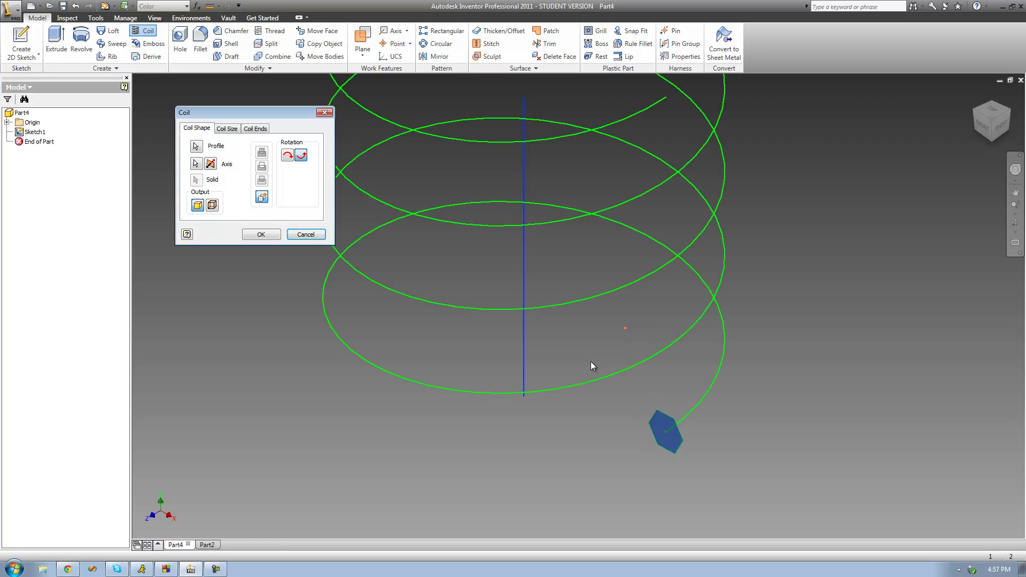
scroll(560, 315, "up", 3)
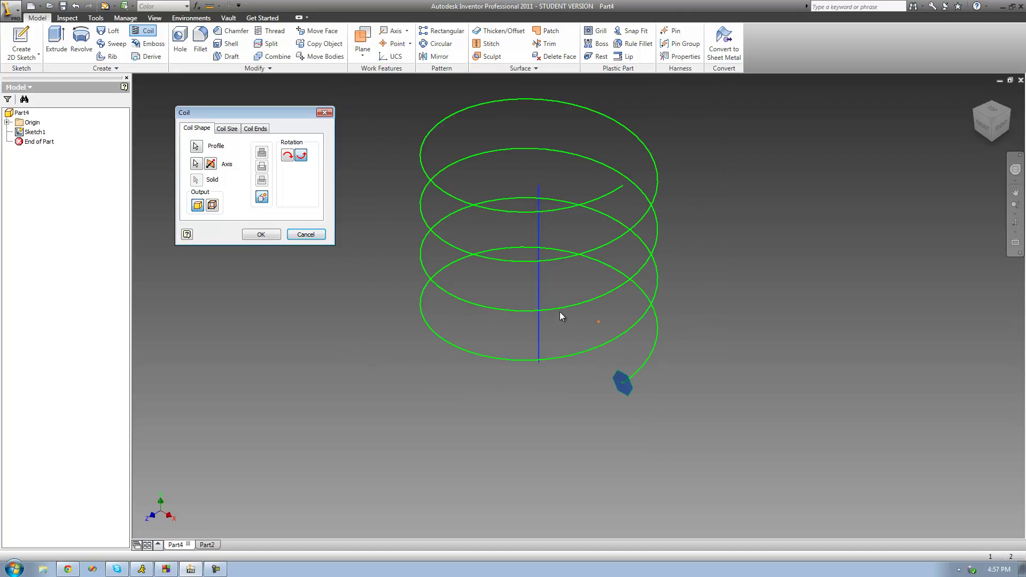
left_click(1015, 224)
left_click_drag(601, 310, 623, 308)
right_click(623, 307)
left_click(642, 312)
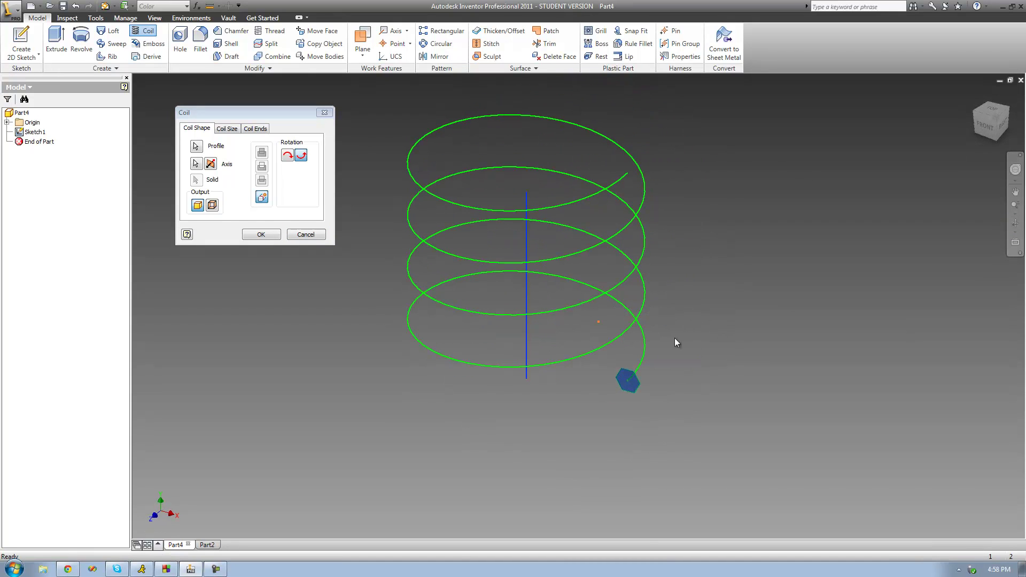
left_click(226, 129)
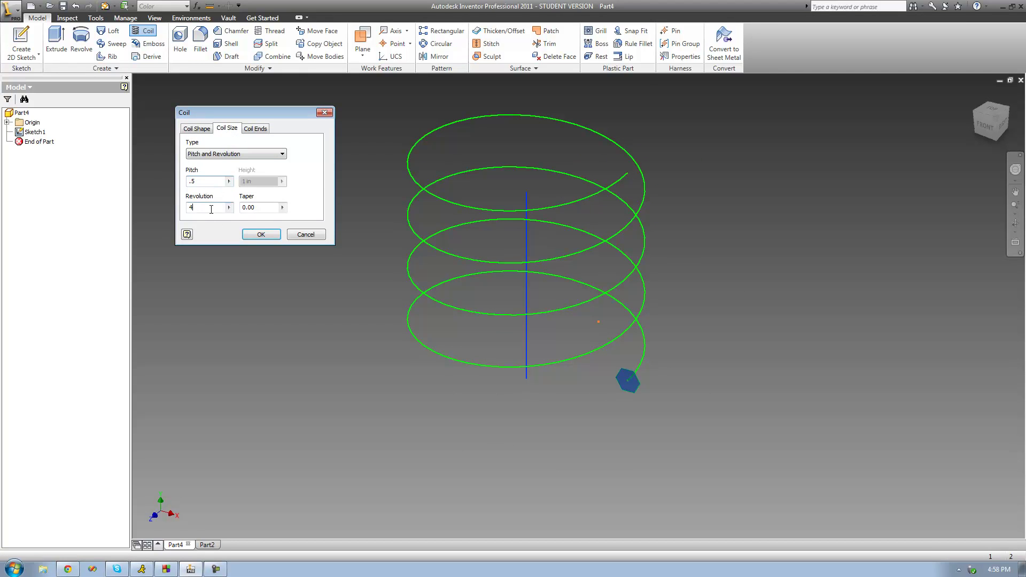
Keep the coil at 0.5 pitch and 4 revolutions with 0.00 taper
left_click(205, 179)
double_click(206, 208)
left_click(202, 207)
type("5")
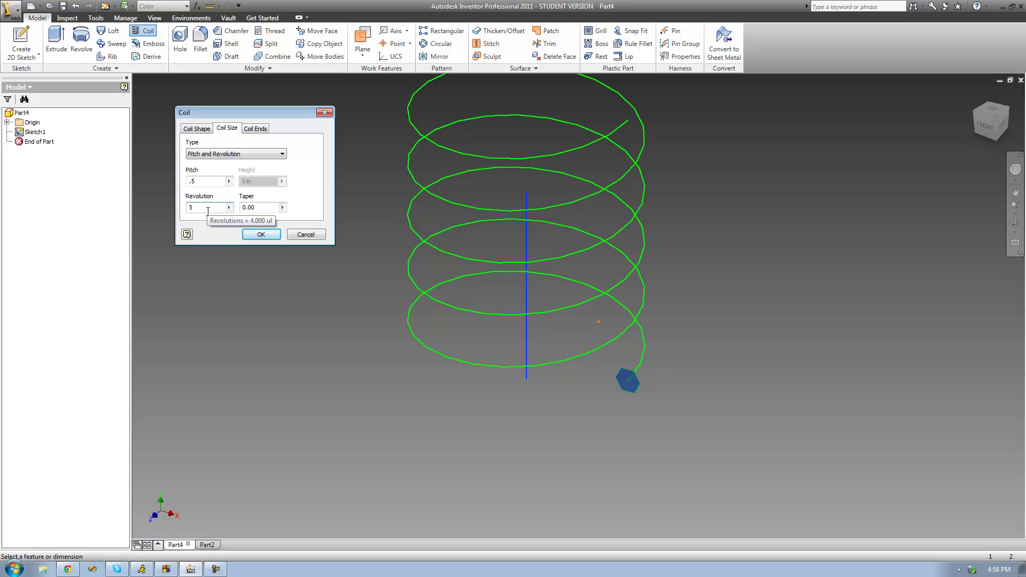
key("BackSpace")
type("4")
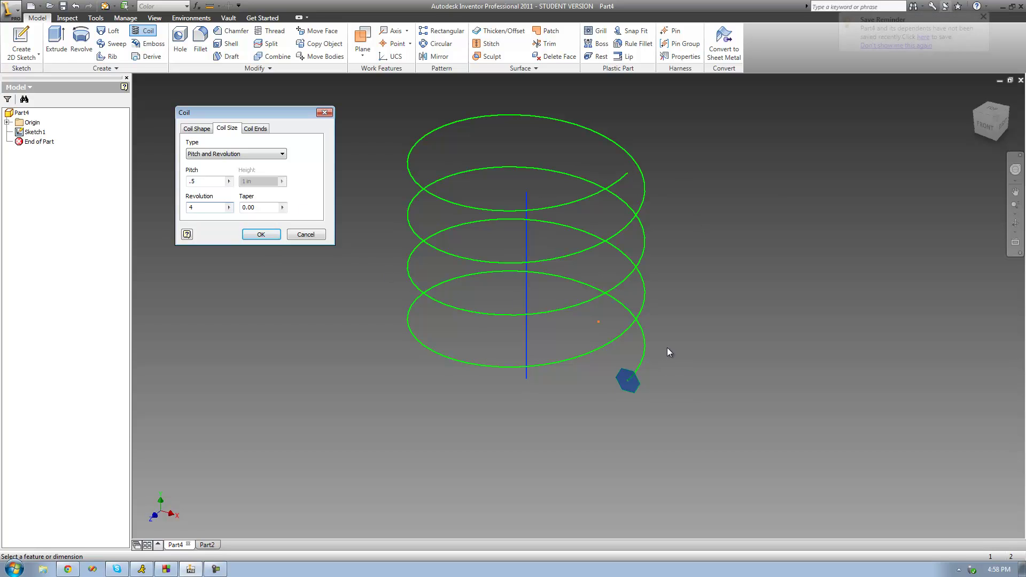
scroll(638, 303, "up", 3)
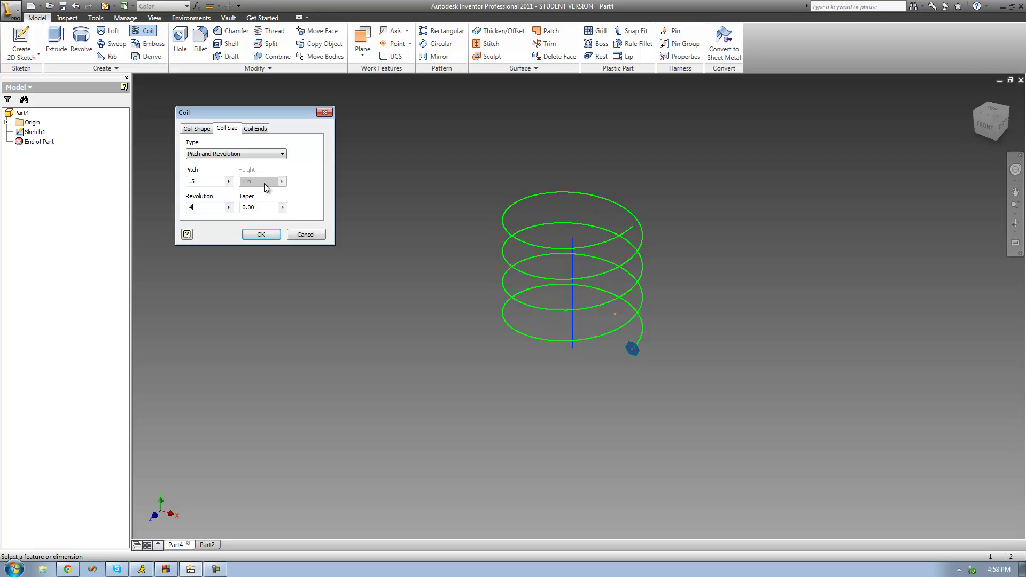
left_click(223, 155)
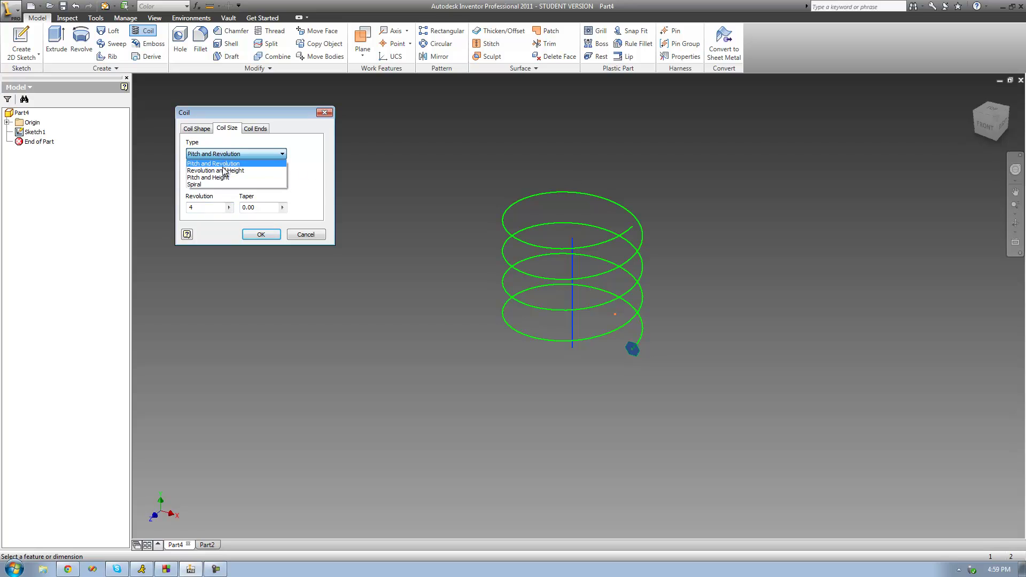
Switch the coil size type to Revolution and Height and set height to 2
left_click(216, 170)
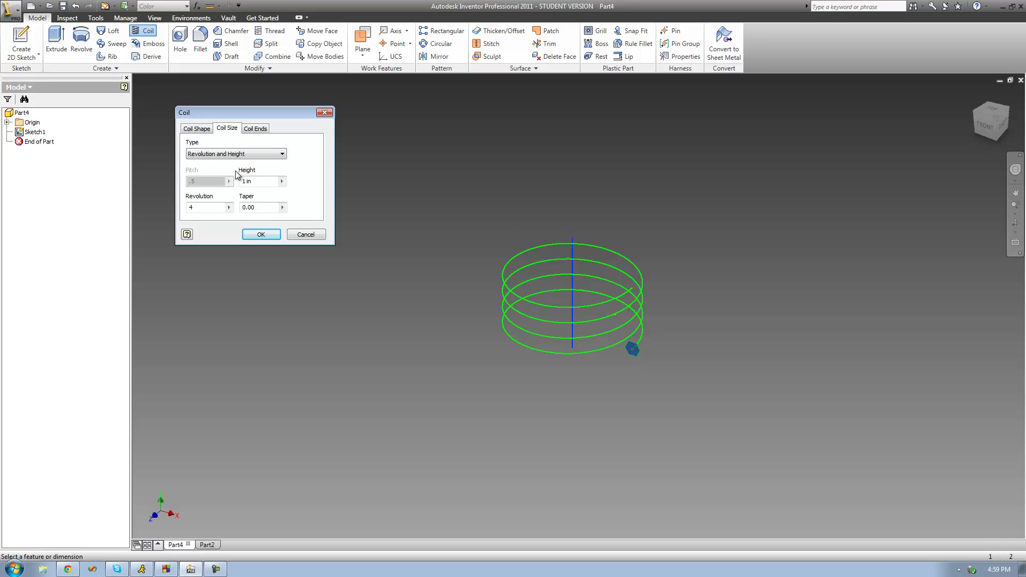
left_click(272, 182)
left_click(205, 207)
left_click(249, 182)
type("2")
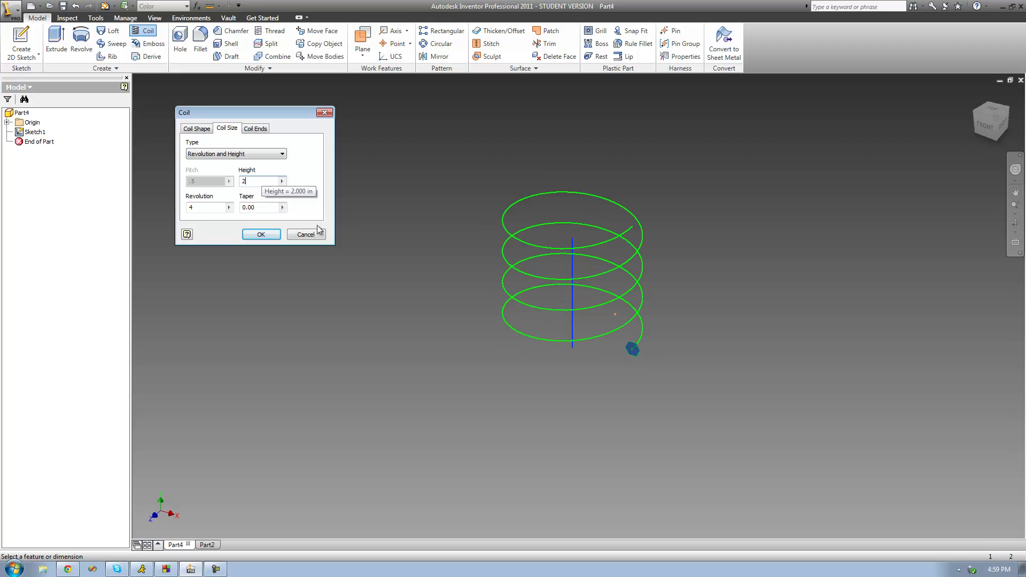
Change the coil's revolution count from 4 to 3
double_click(213, 208)
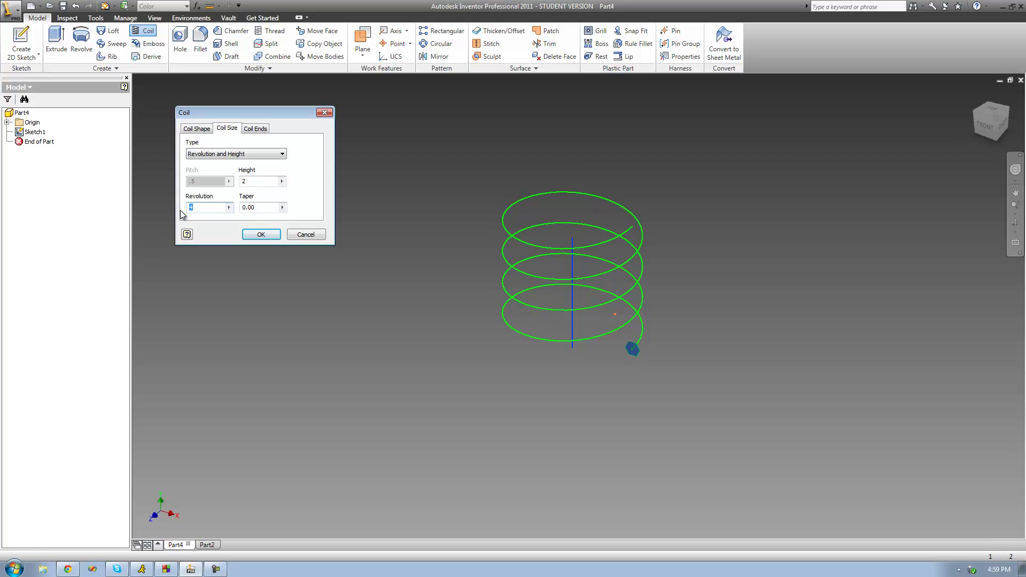
left_click(205, 208)
double_click(195, 209)
left_click(265, 182)
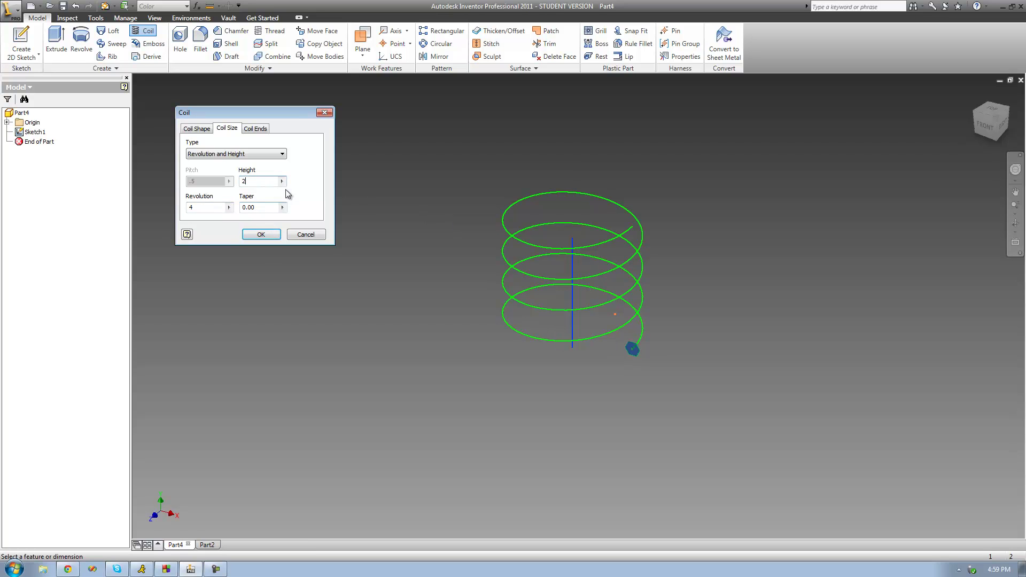
double_click(216, 208)
type("5")
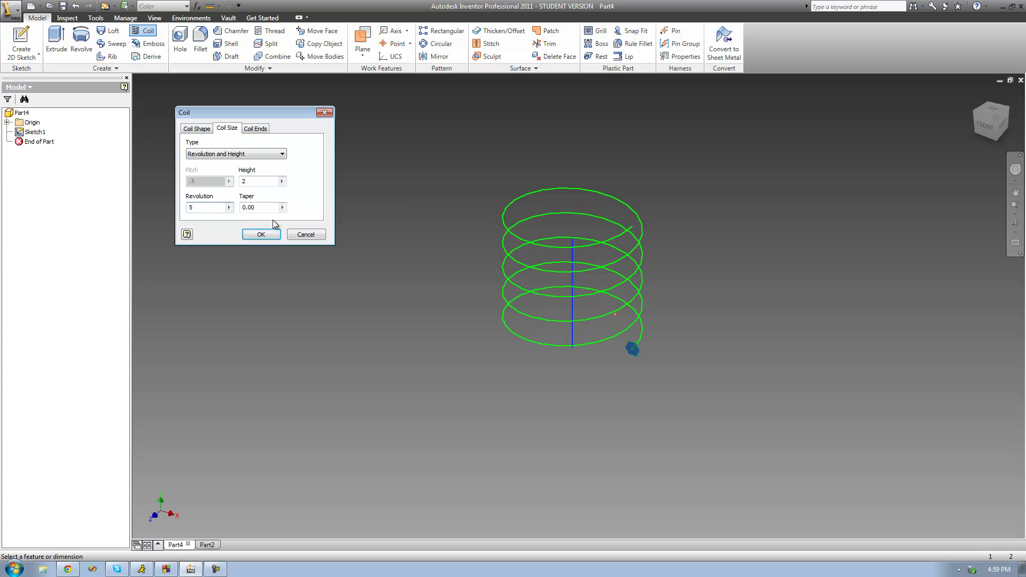
key("BackSpace")
type("3")
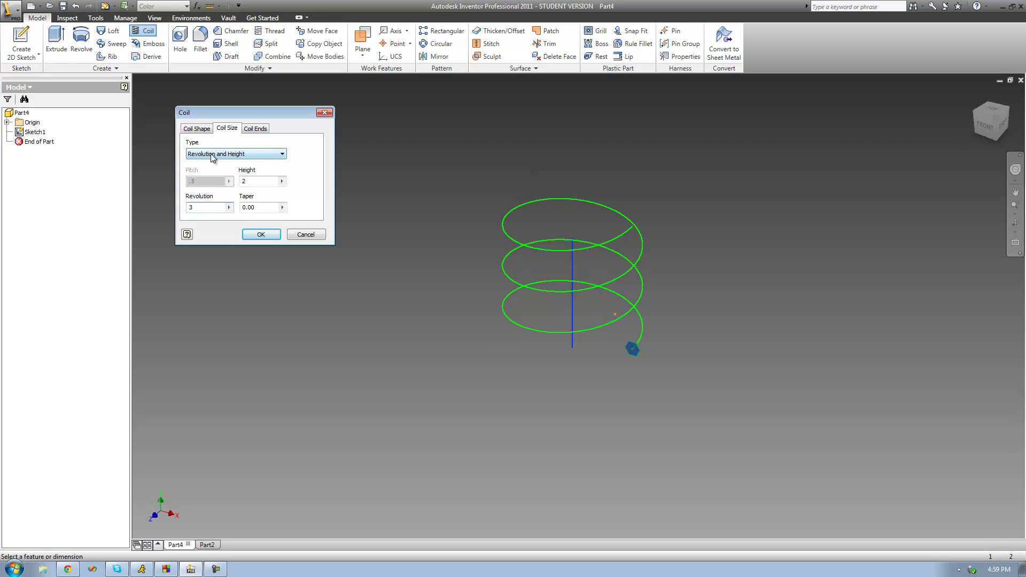
left_click(282, 154)
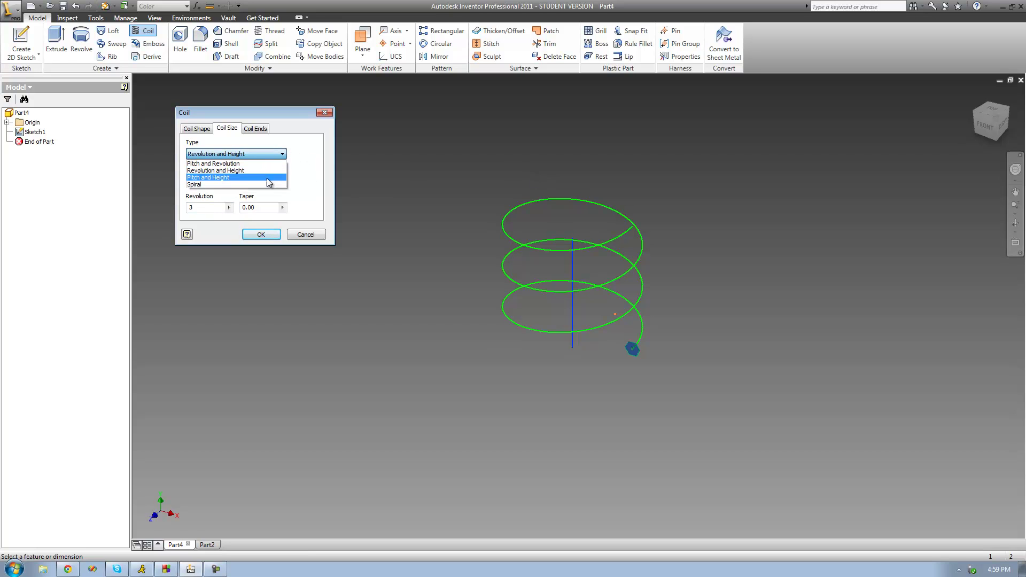
Size the coil by Pitch and Height with height 3 and pitch 1
left_click(243, 180)
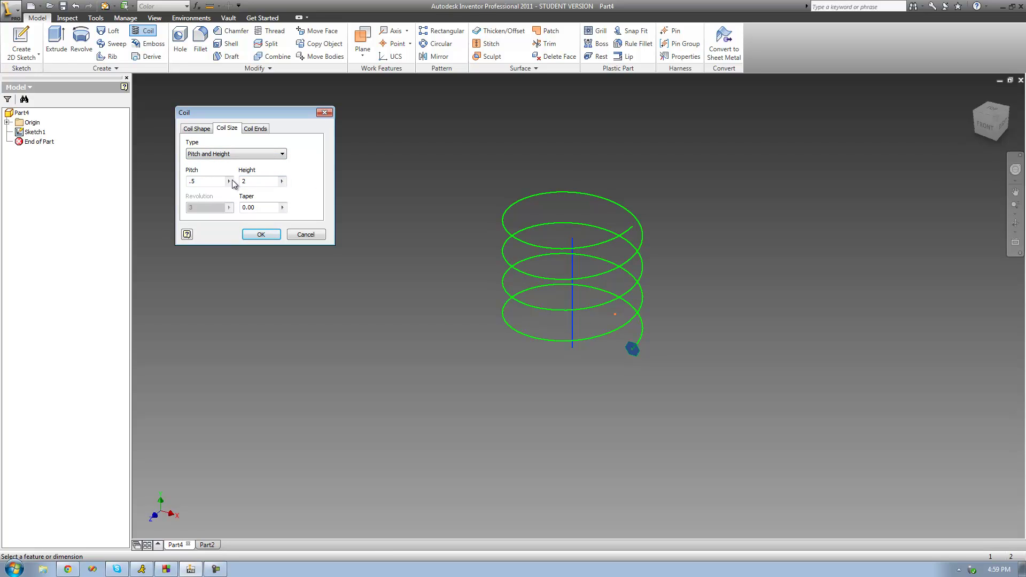
left_click(211, 181)
double_click(259, 182)
key("BackSpace")
type("3")
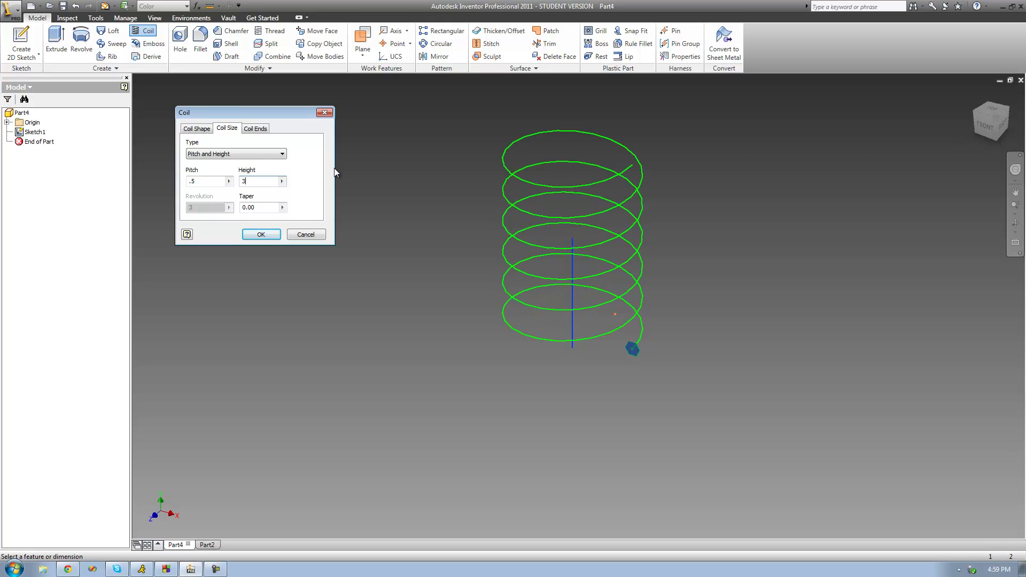
double_click(211, 182)
type("1")
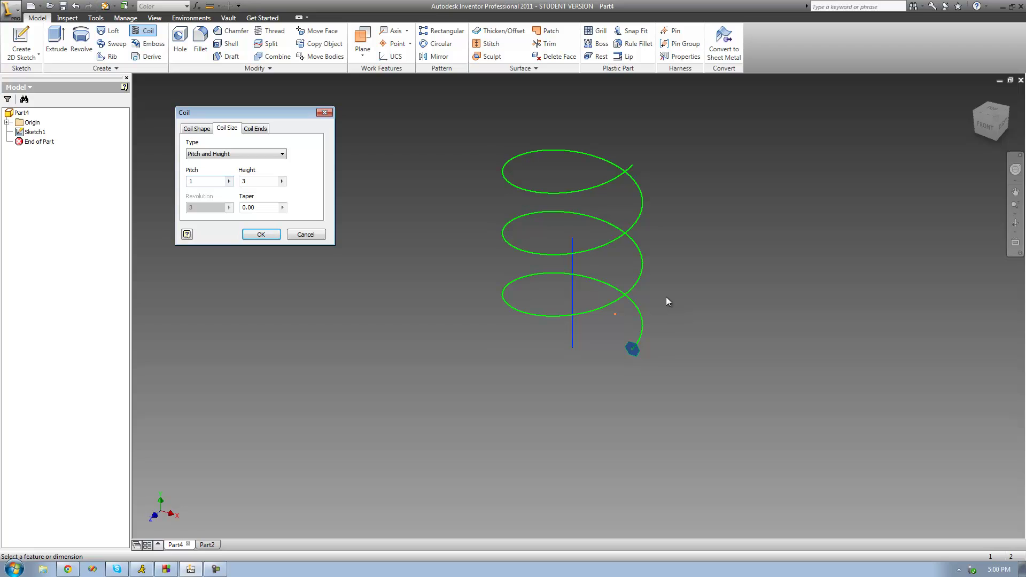
left_click(224, 154)
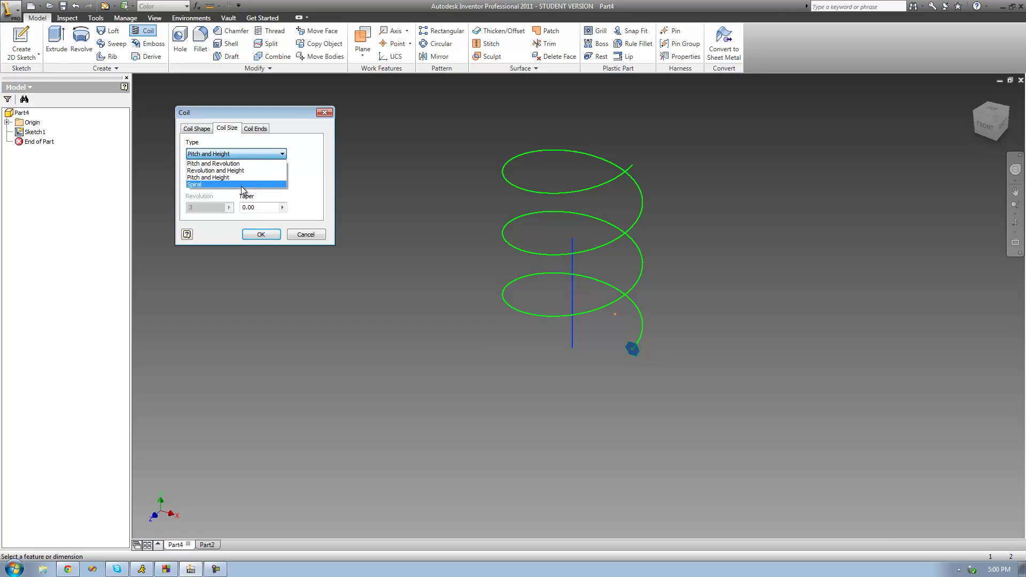
Change the coil to the Spiral type with pitch .5 and 5 revolutions
left_click(242, 185)
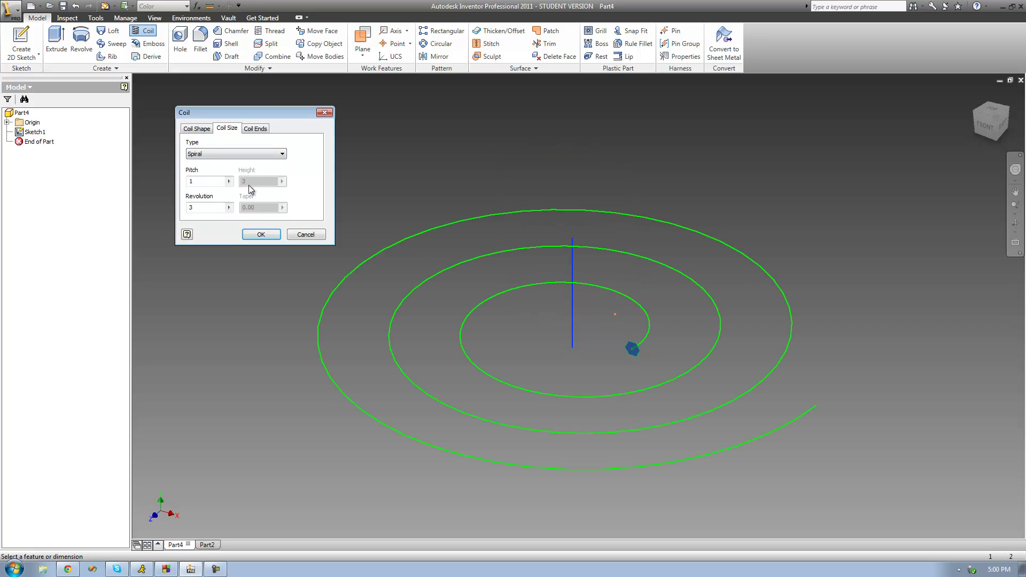
left_click(578, 264)
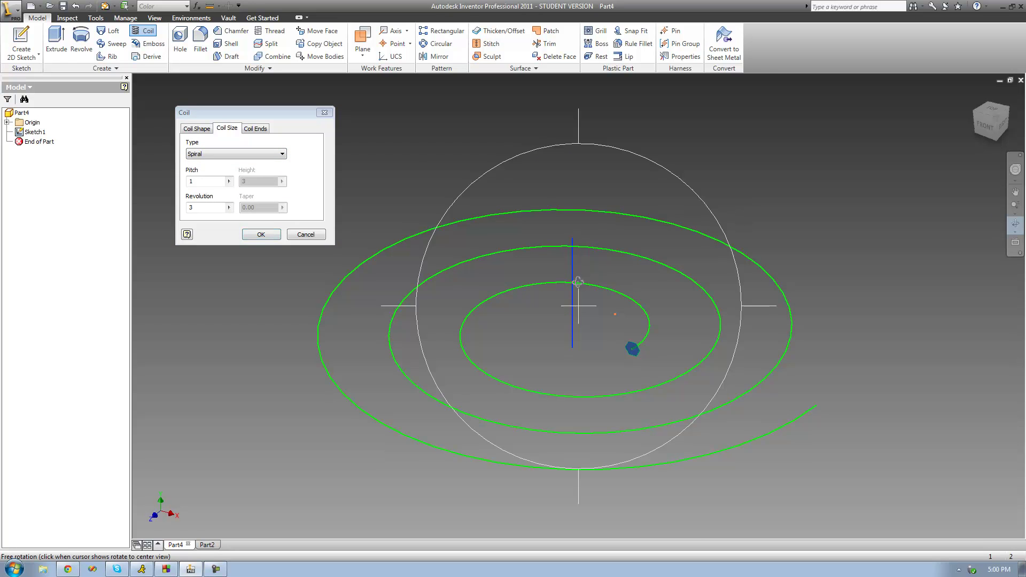
left_click_drag(577, 263, 580, 274)
right_click(579, 274)
left_click(594, 283)
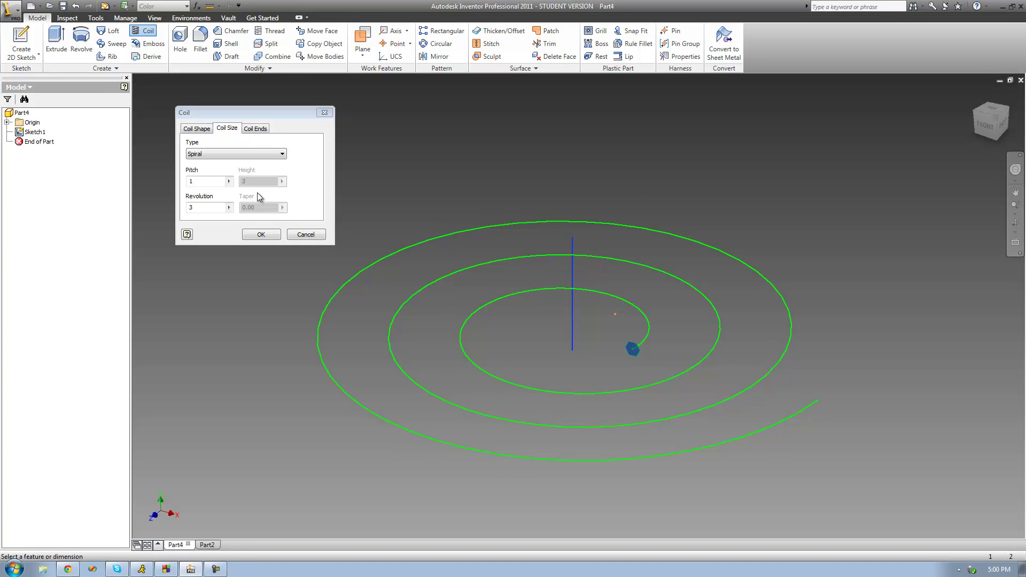
left_click(215, 192)
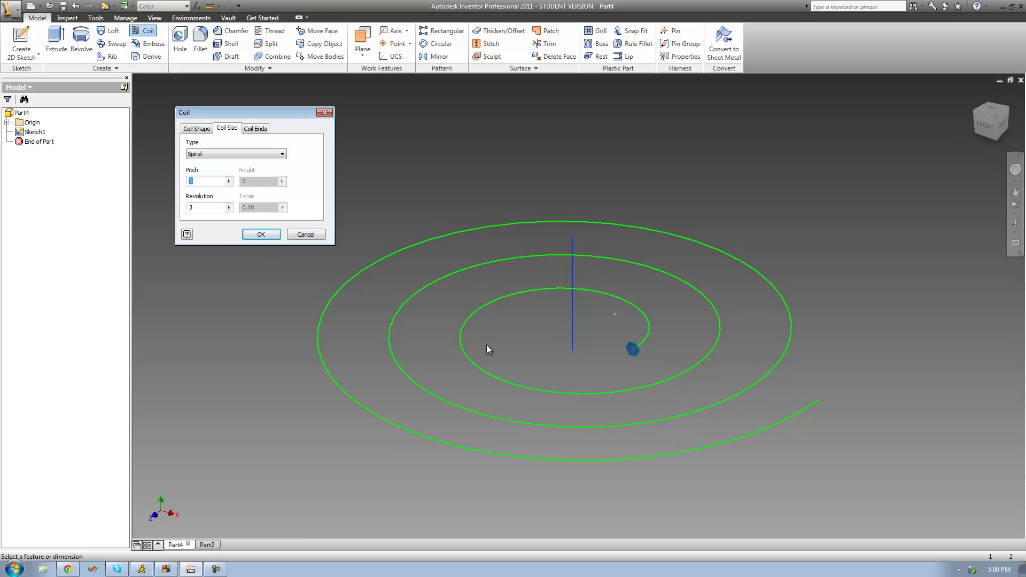
type(".5")
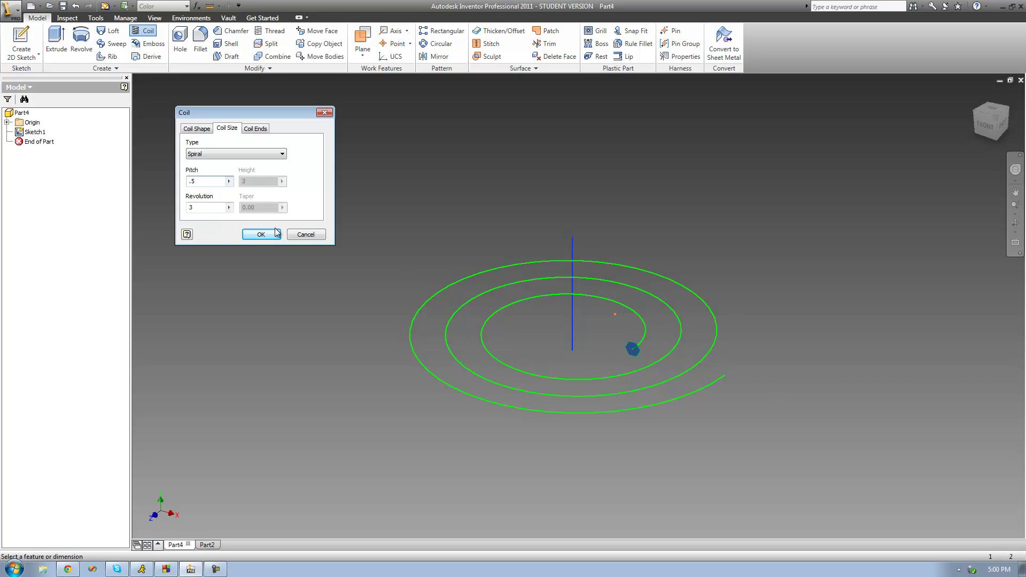
key("Tab")
type("5")
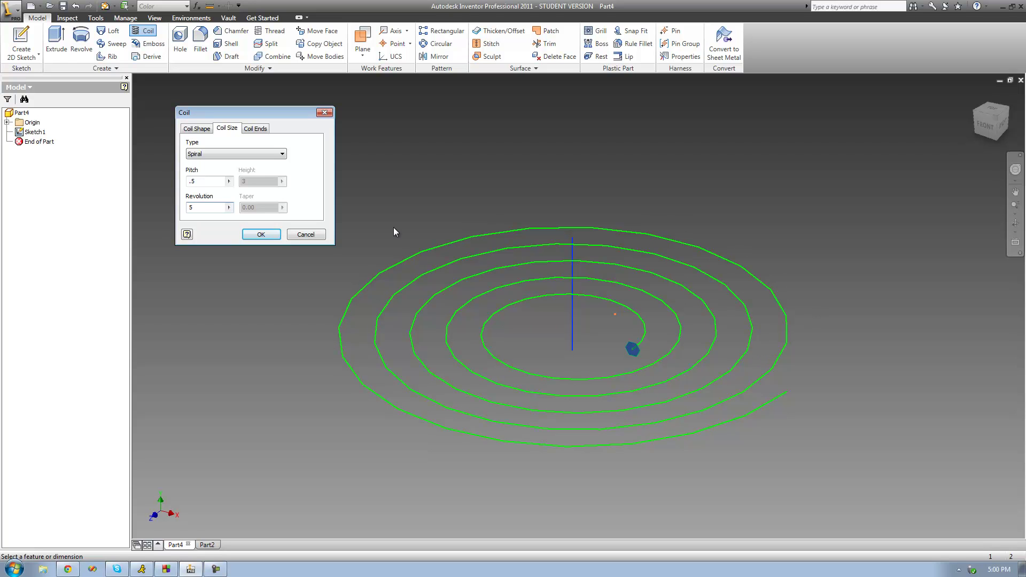
Create the five-turn spiral coil and orbit to inspect the hexagonal solid
left_click(261, 234)
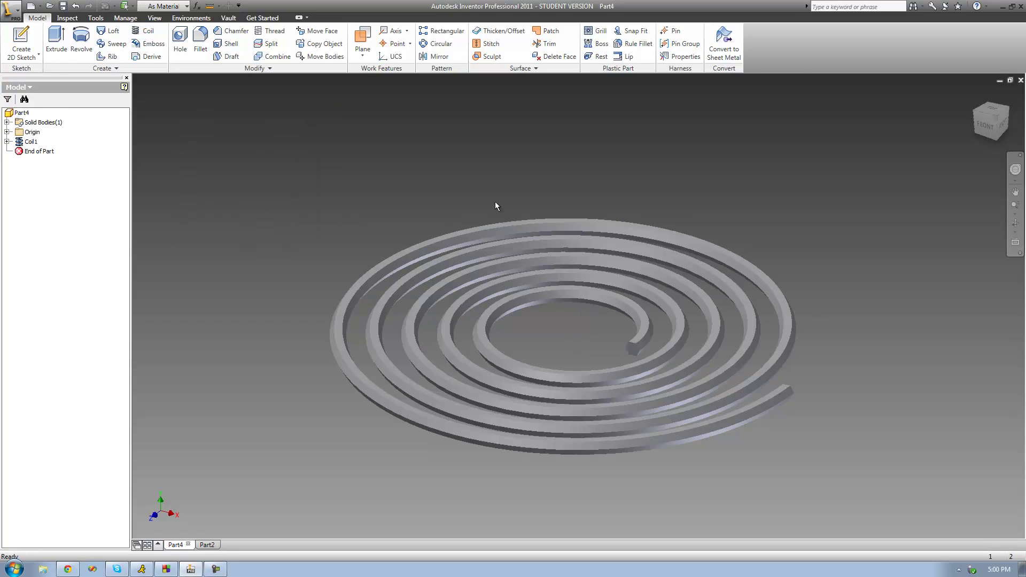
left_click(1016, 223)
left_click_drag(580, 353, 604, 396)
key("Escape")
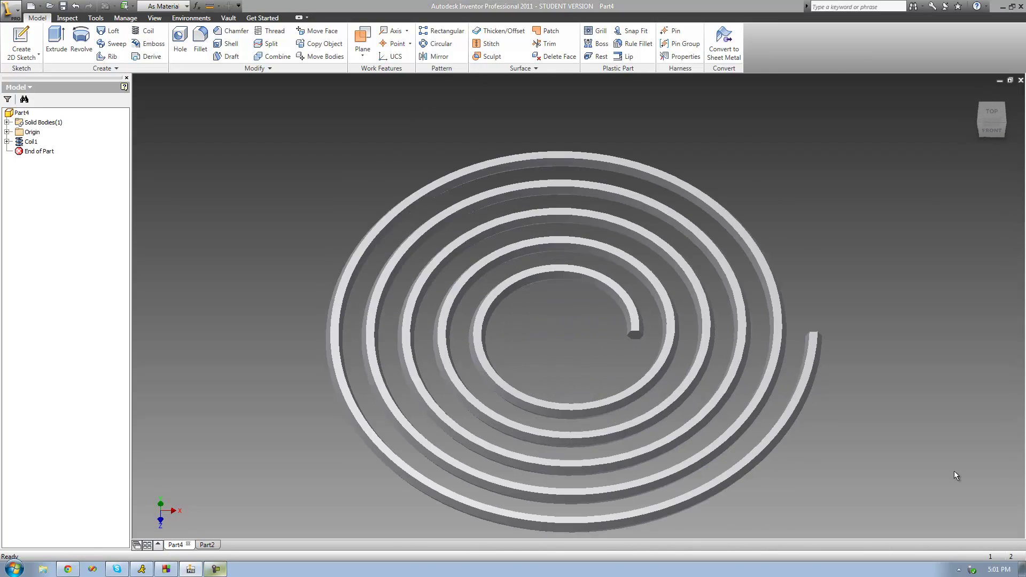